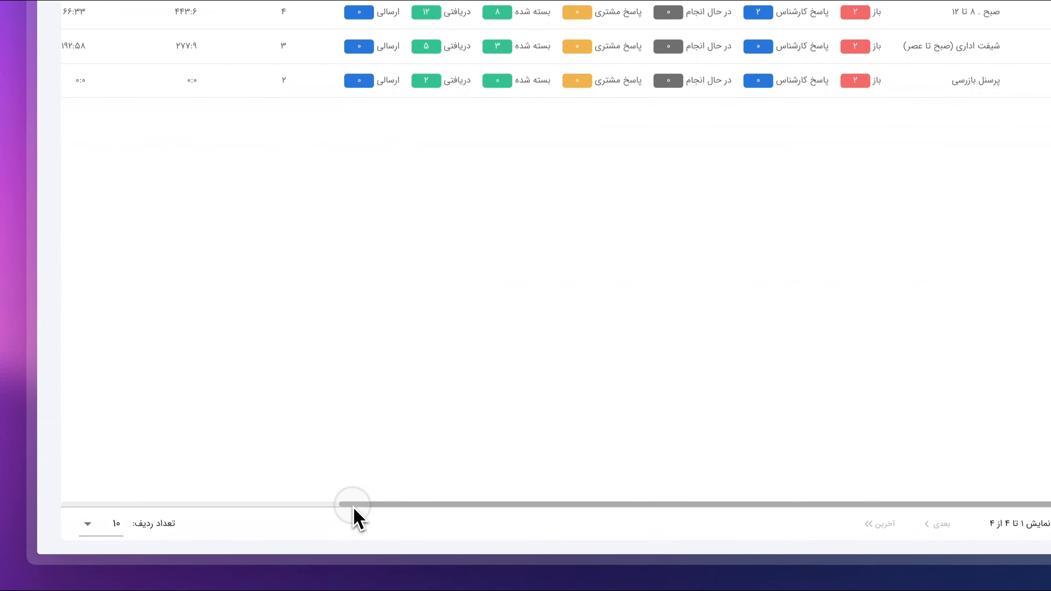
Look across all columns of the departments table and open the پشتیبانی شبکه و سرورها department for editing
drag(355, 512, 134, 506)
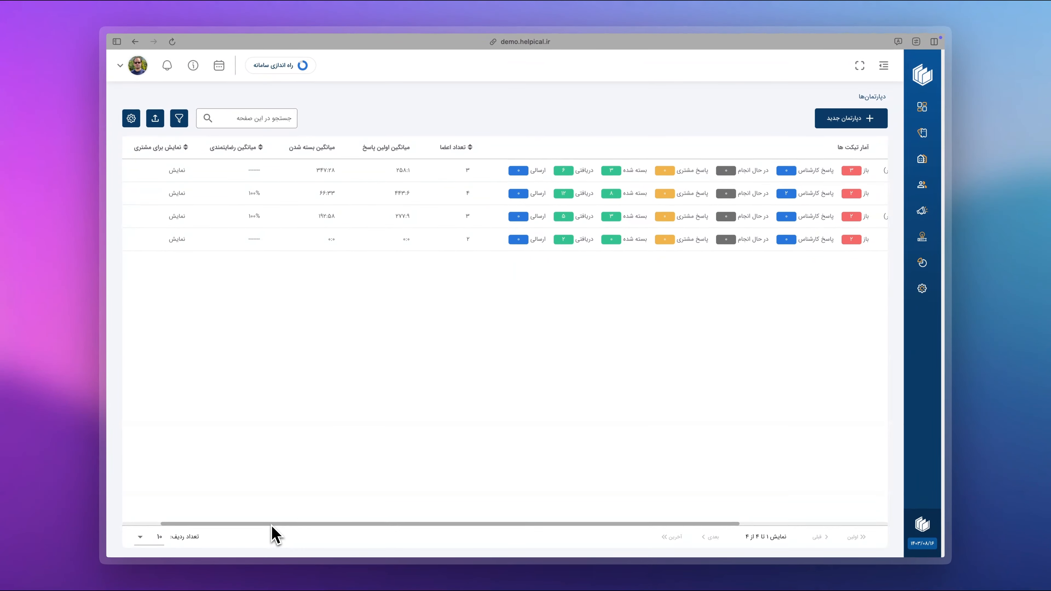
drag(272, 525, 601, 526)
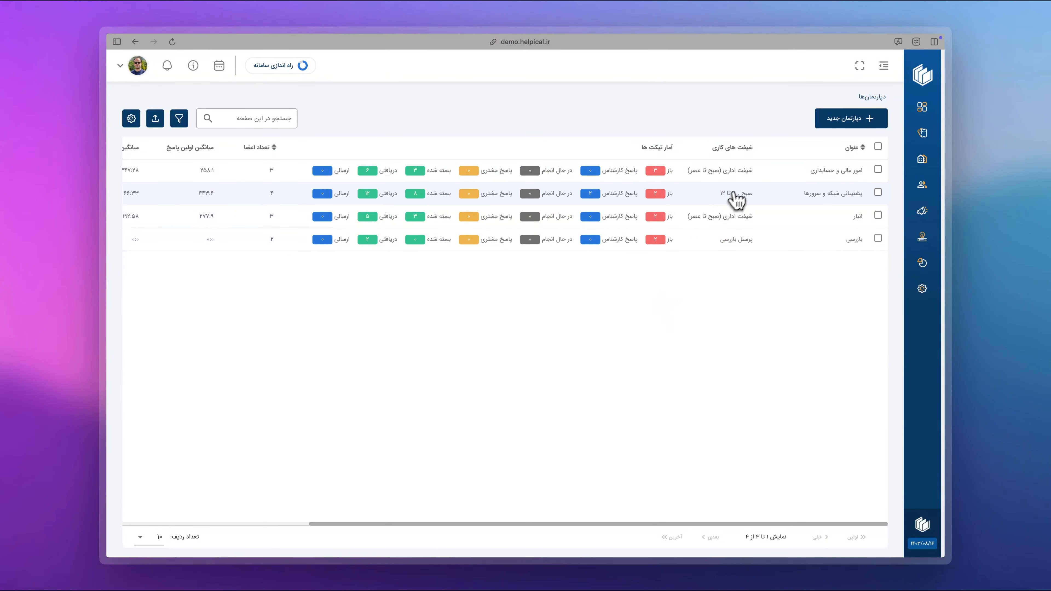
click(762, 202)
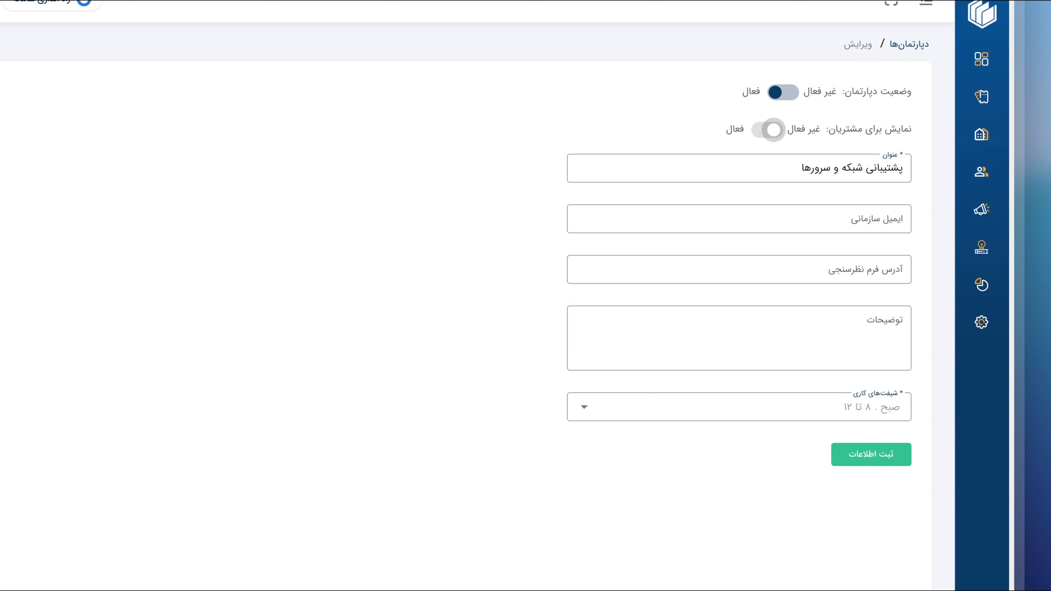
Set the department's display for customers (نمایش برای مشتریان) to فعال and view its available work shifts
click(773, 129)
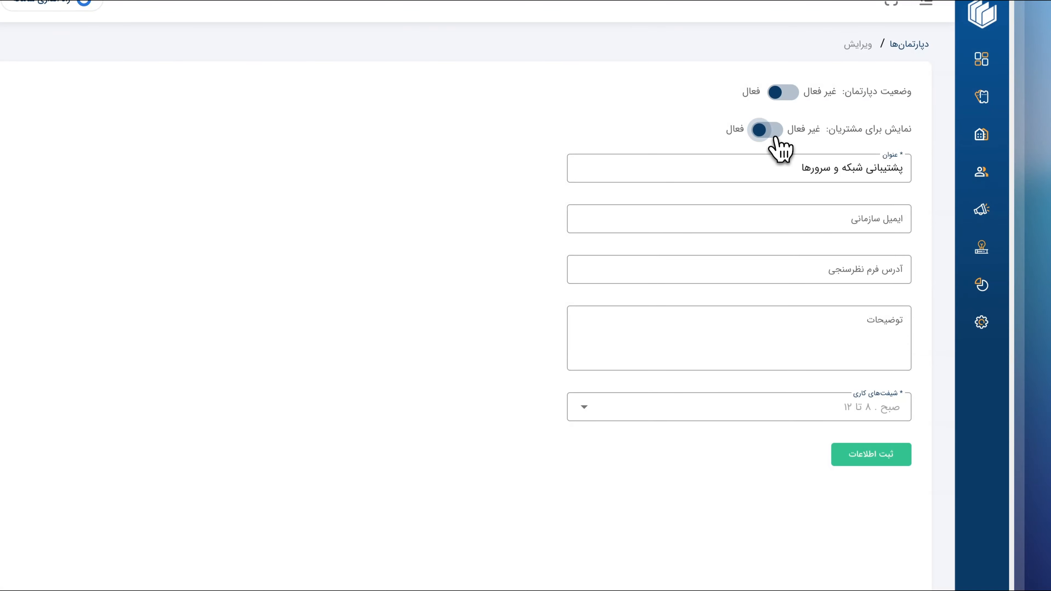
click(833, 414)
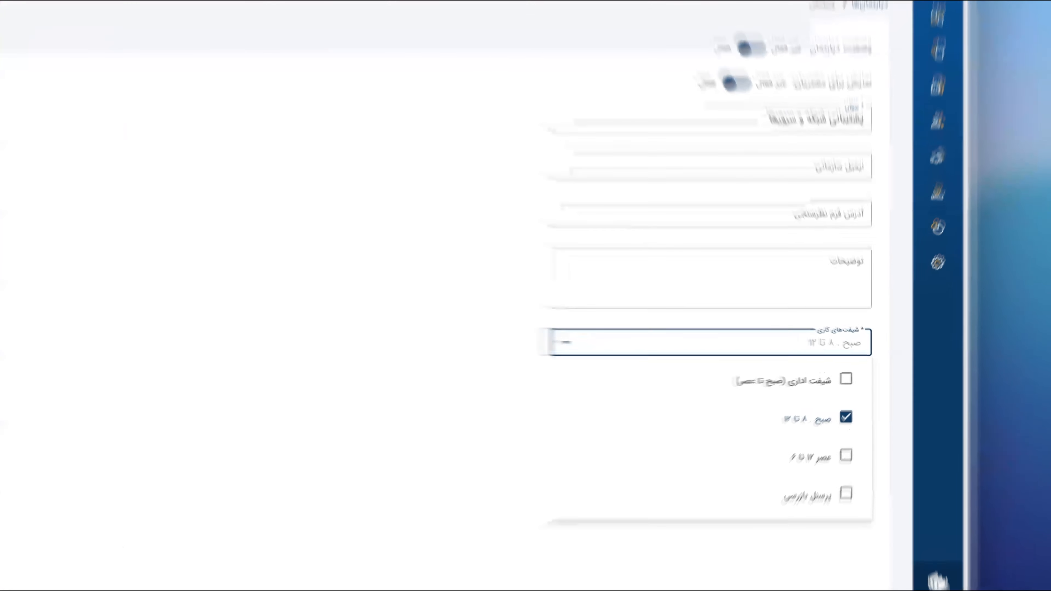
click(882, 404)
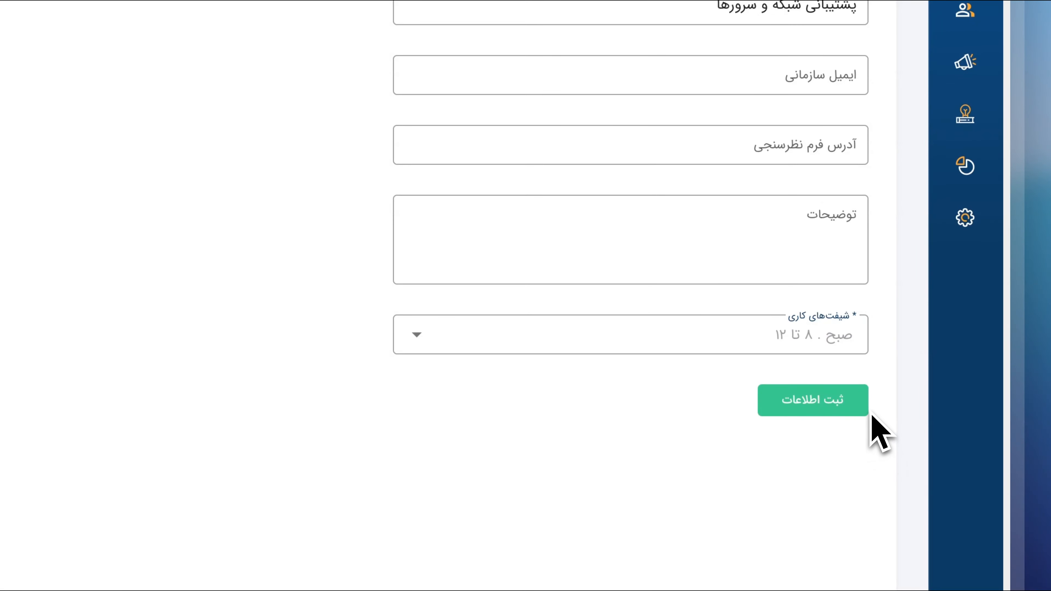
Go to the organization's users list (کاربران) and open the fifth listed user's record for editing
scroll(869, 273, up, 5)
mouse_move(968, 226)
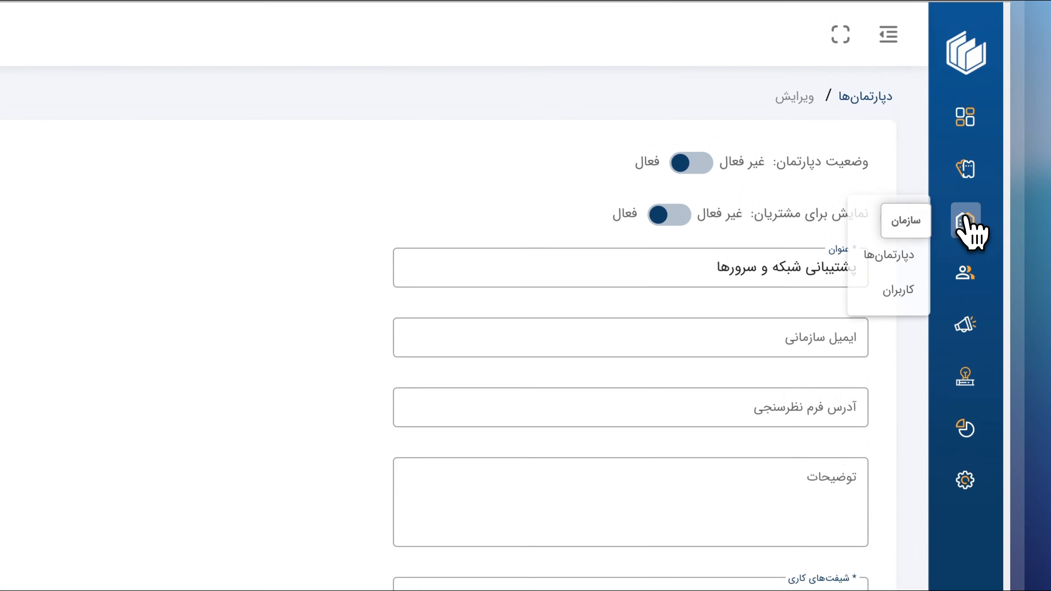
click(898, 290)
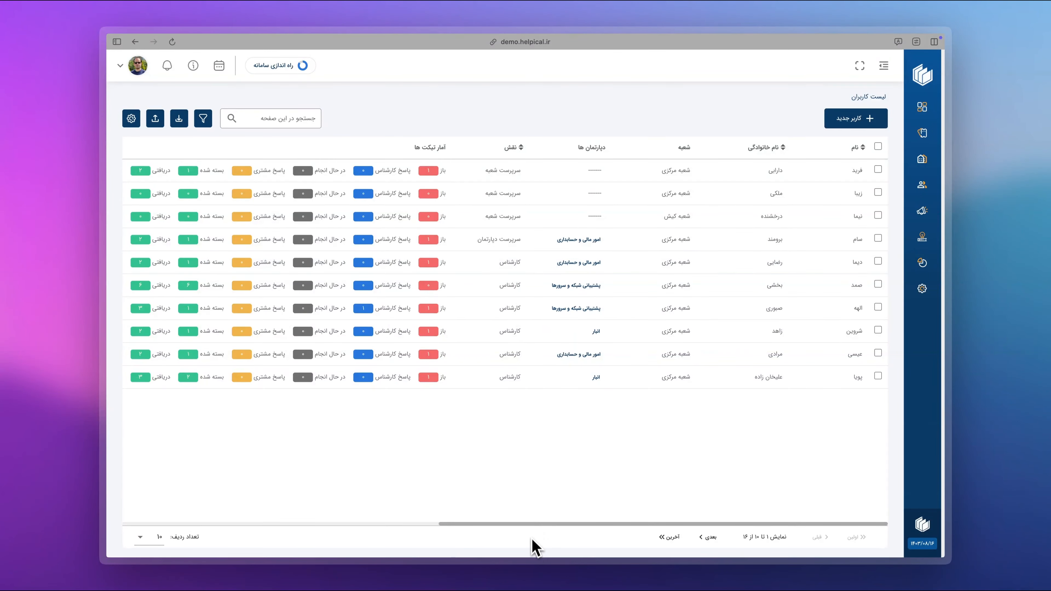
drag(532, 529, 554, 525)
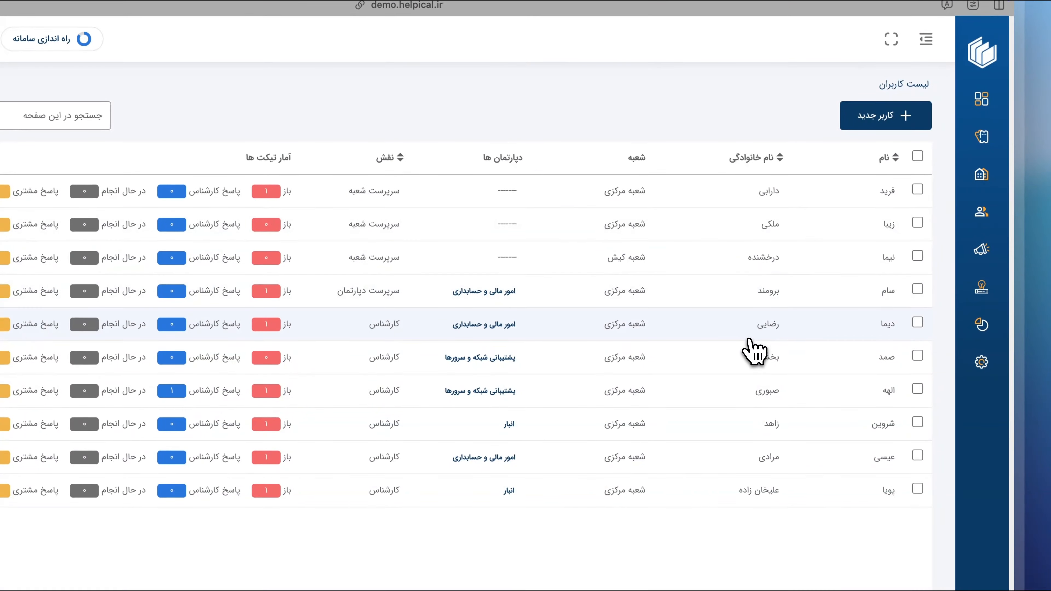
click(751, 337)
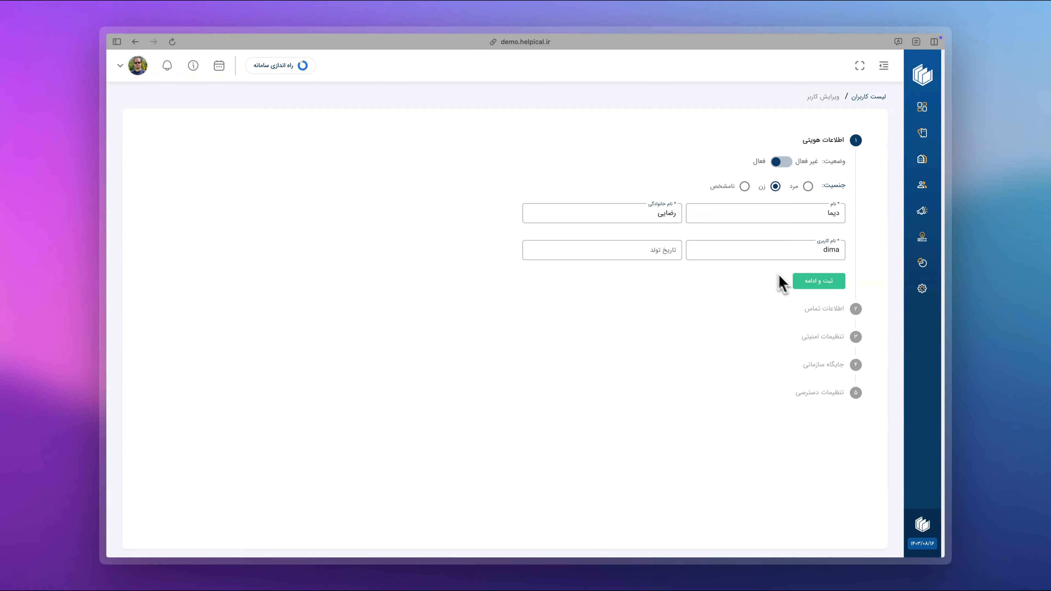
Submit the identity, contact and security sections without edits and view the user type options under جایگاه سازمانی
click(817, 283)
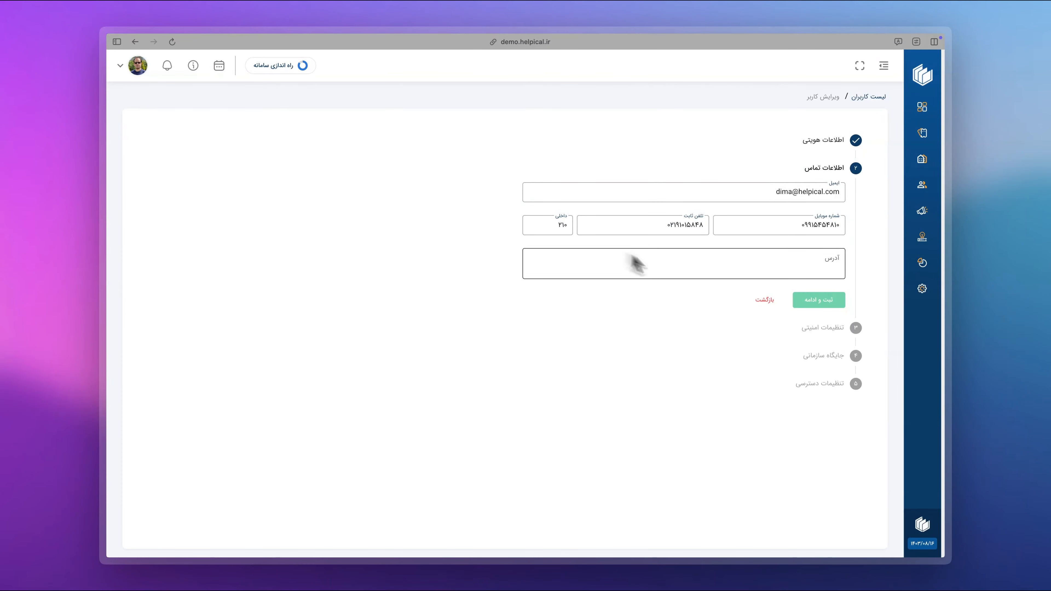
click(826, 303)
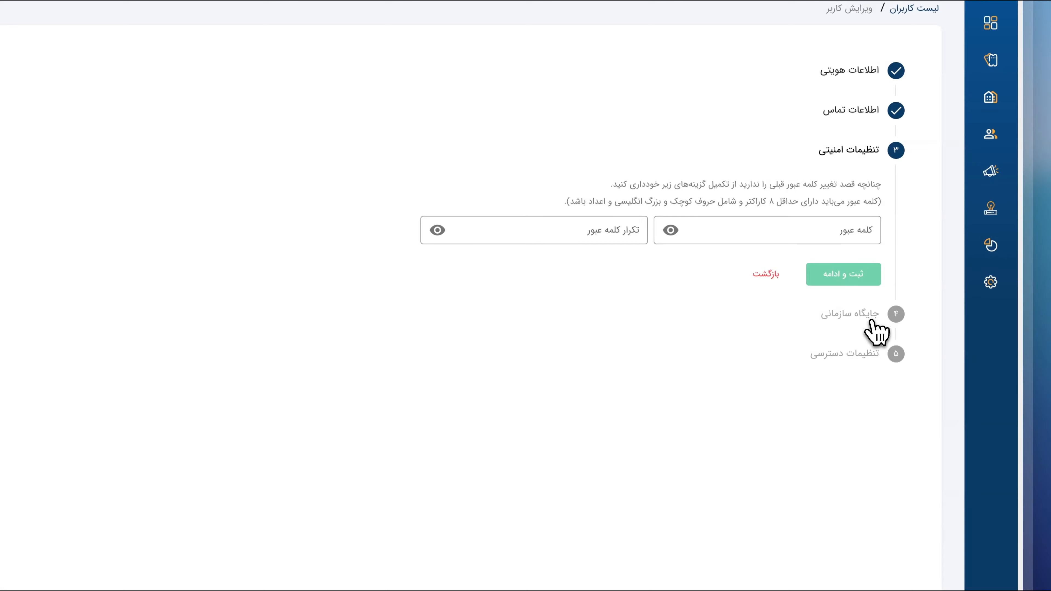
click(858, 281)
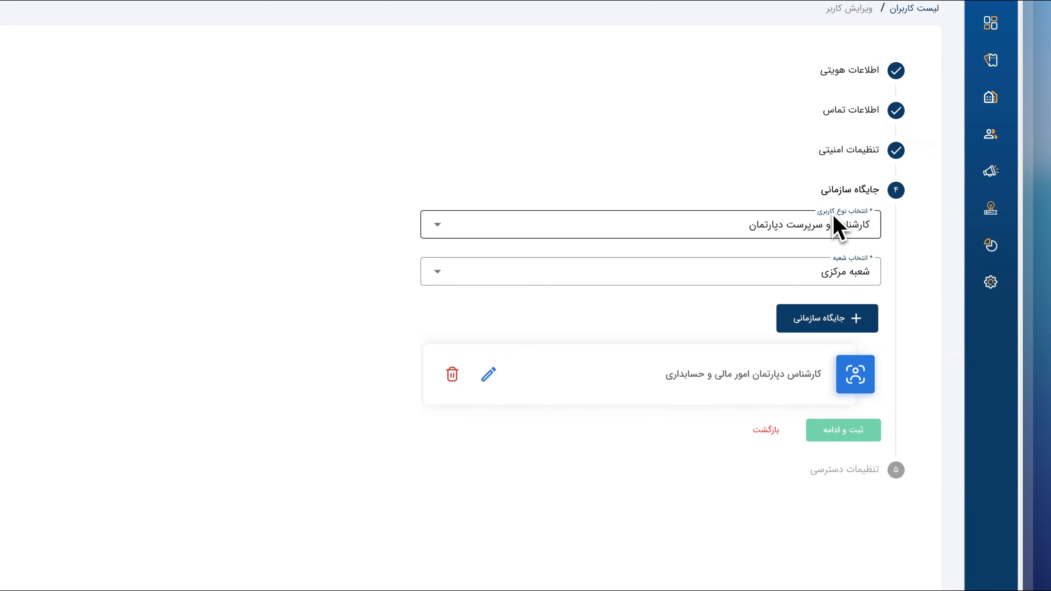
click(848, 227)
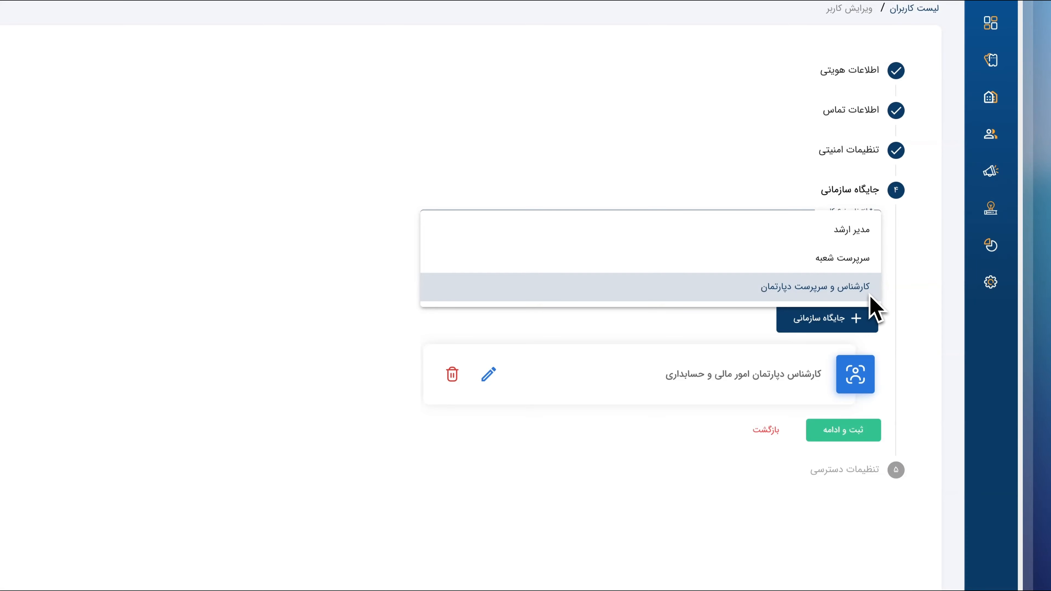
click(912, 294)
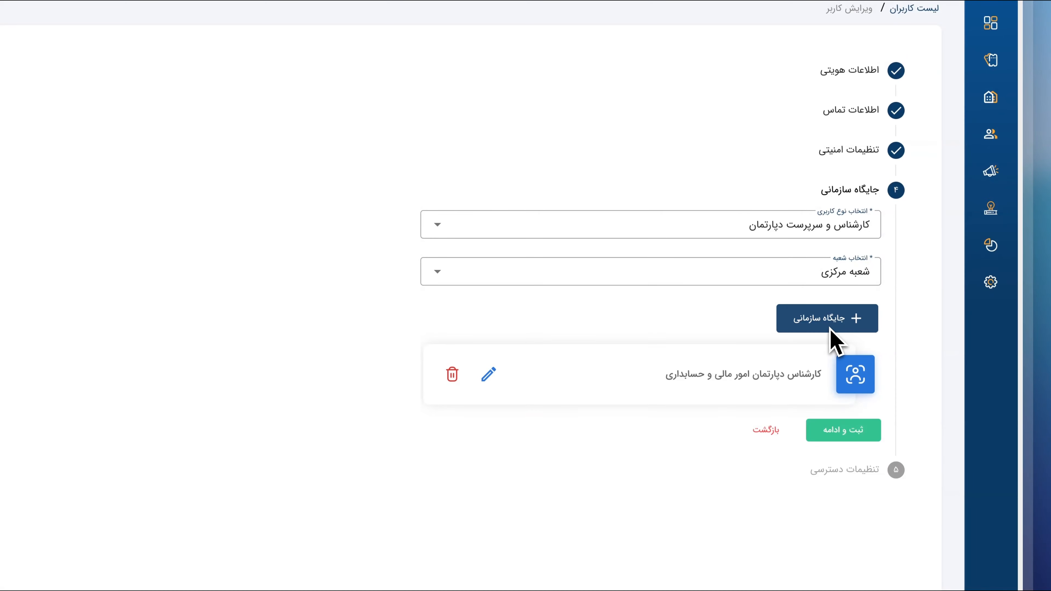
Open the existing expert position in the امور مالی و حسابداری department for editing and view its role options
click(488, 375)
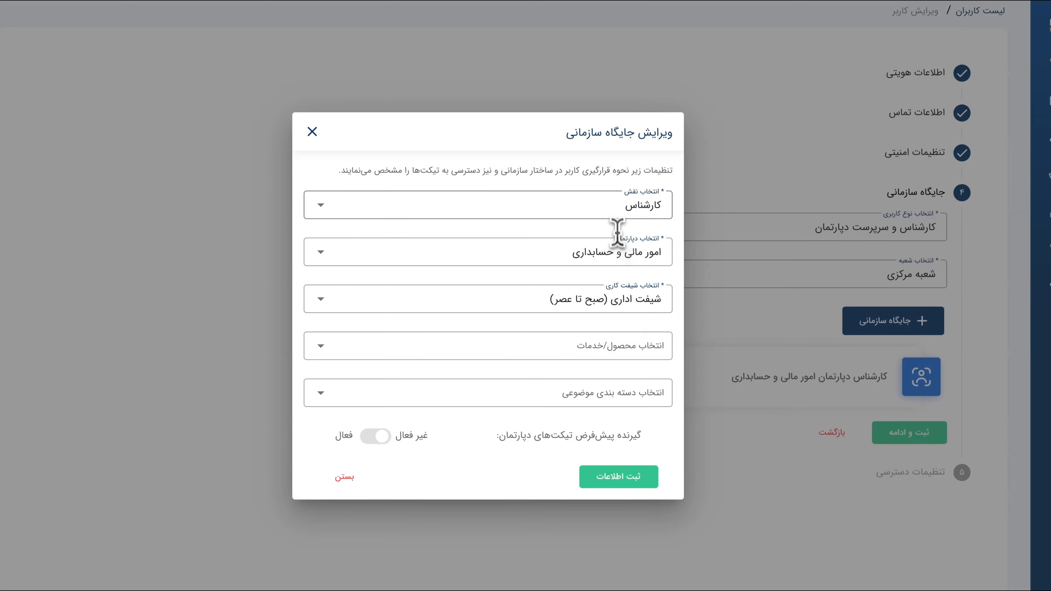
click(617, 207)
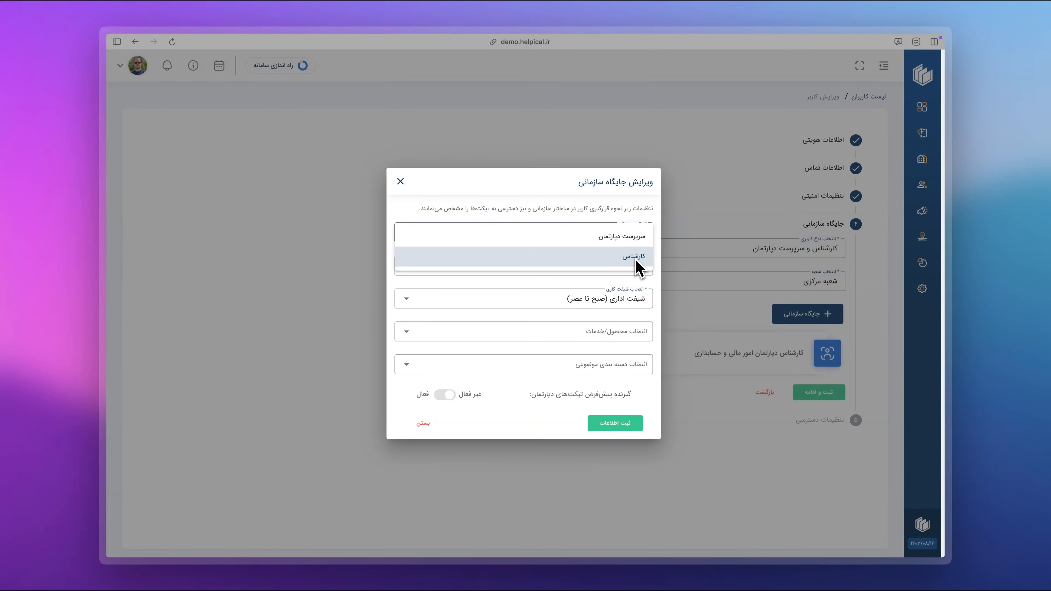
click(625, 211)
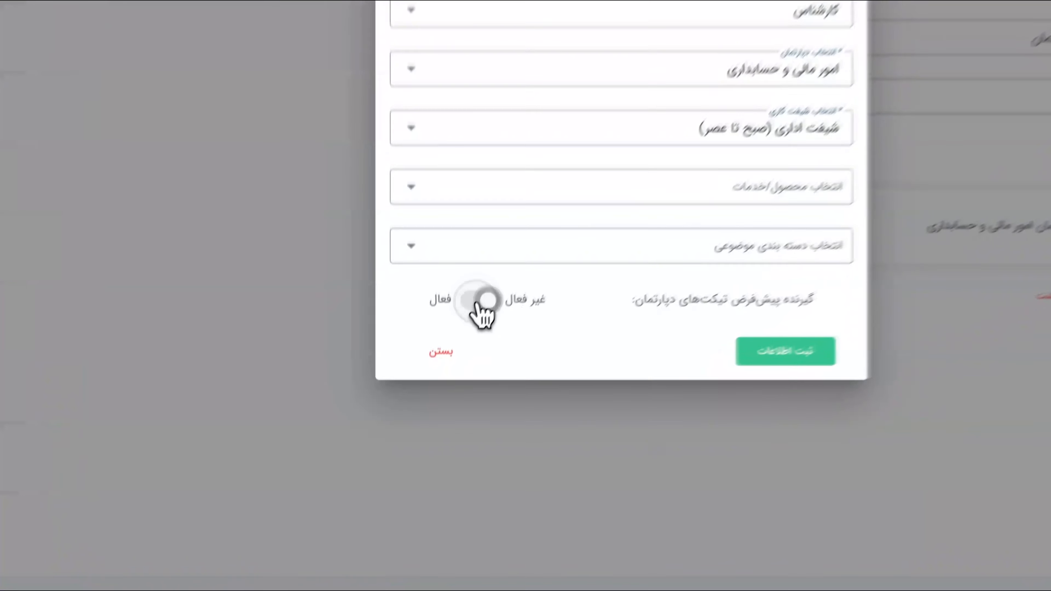
Switch the default recipient of department tickets setting to فعال and back to غیر فعال
click(446, 394)
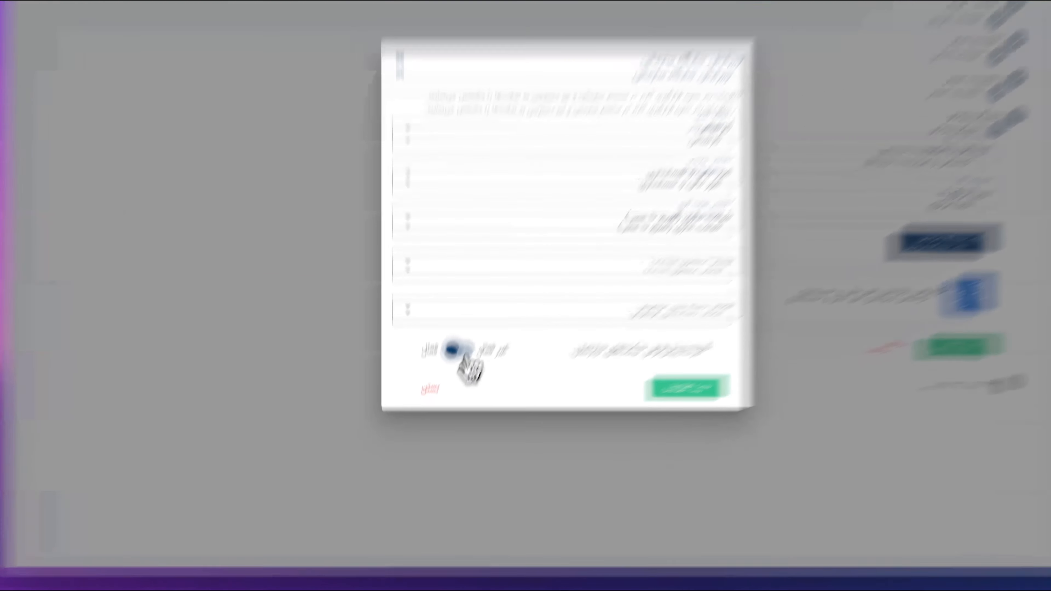
click(448, 395)
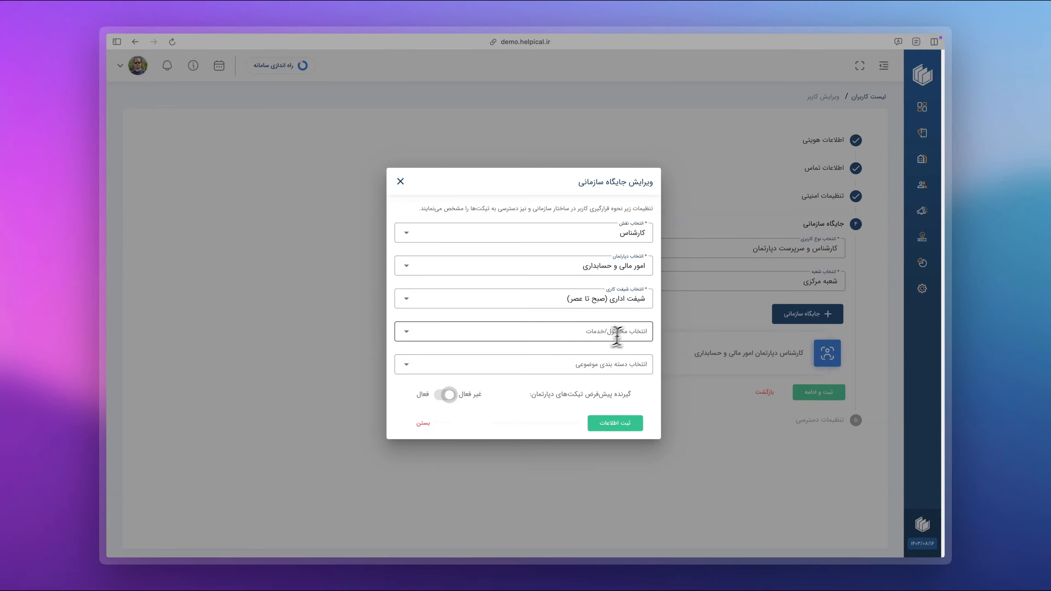
Assign the product/service نرم افزار تیکتینگ هلپیکال to the user's organizational position
click(623, 333)
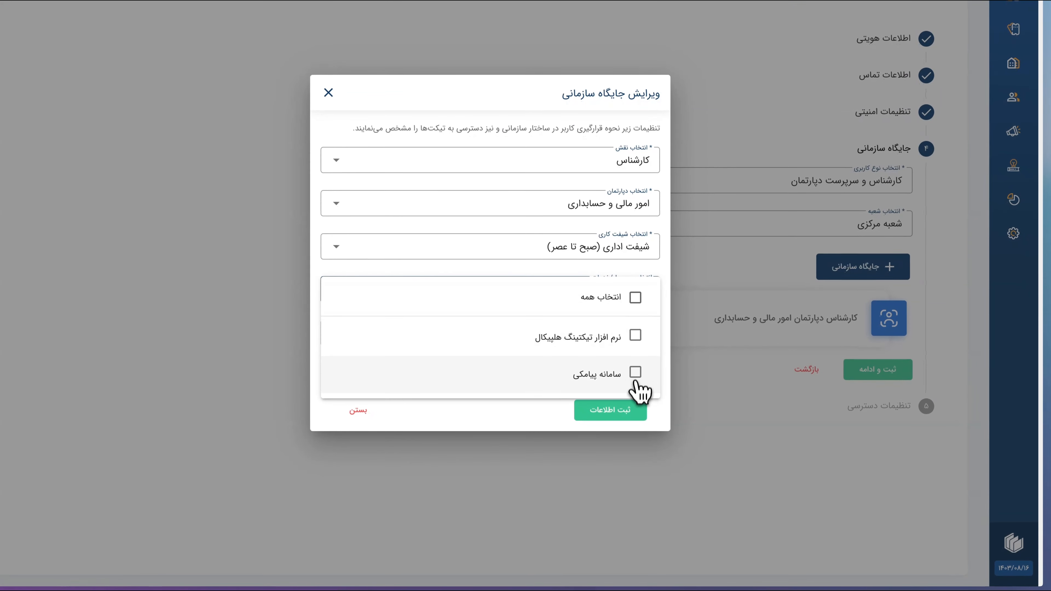
click(646, 340)
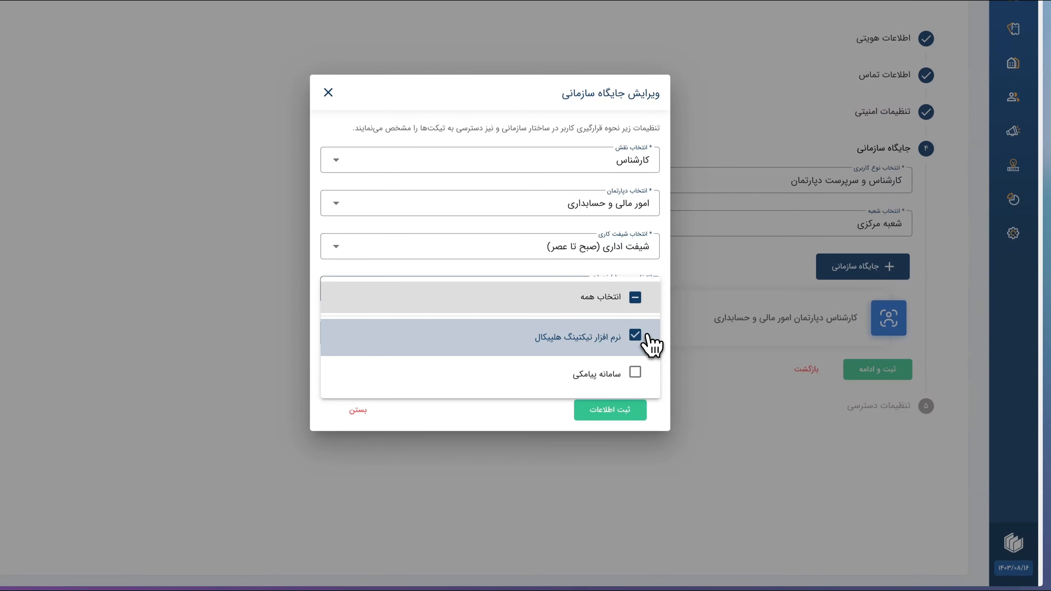
click(670, 271)
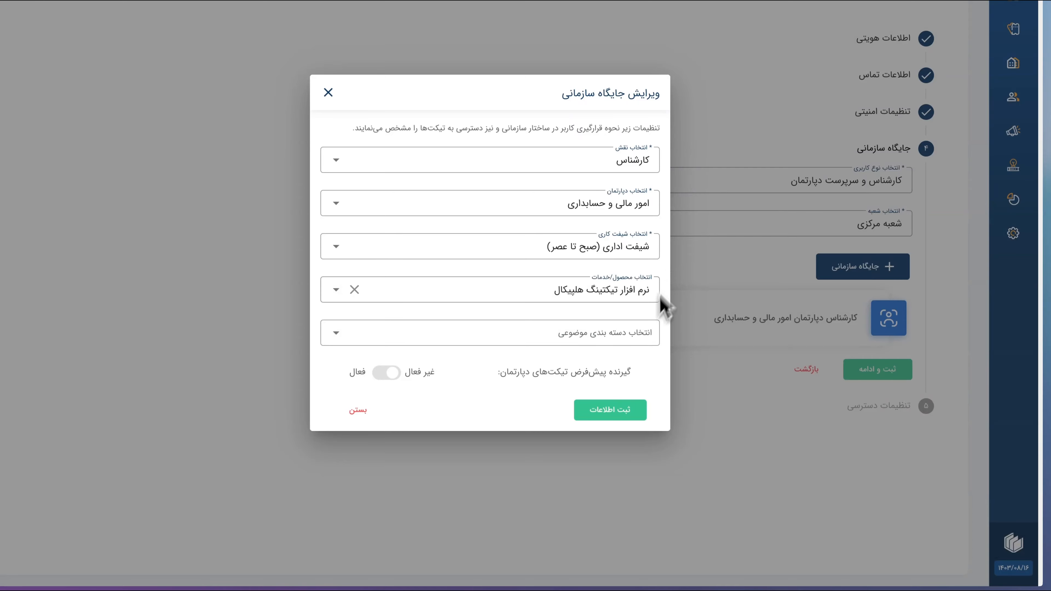
Assign the topic category صدور فاکتور to the position and save the position's settings
click(636, 339)
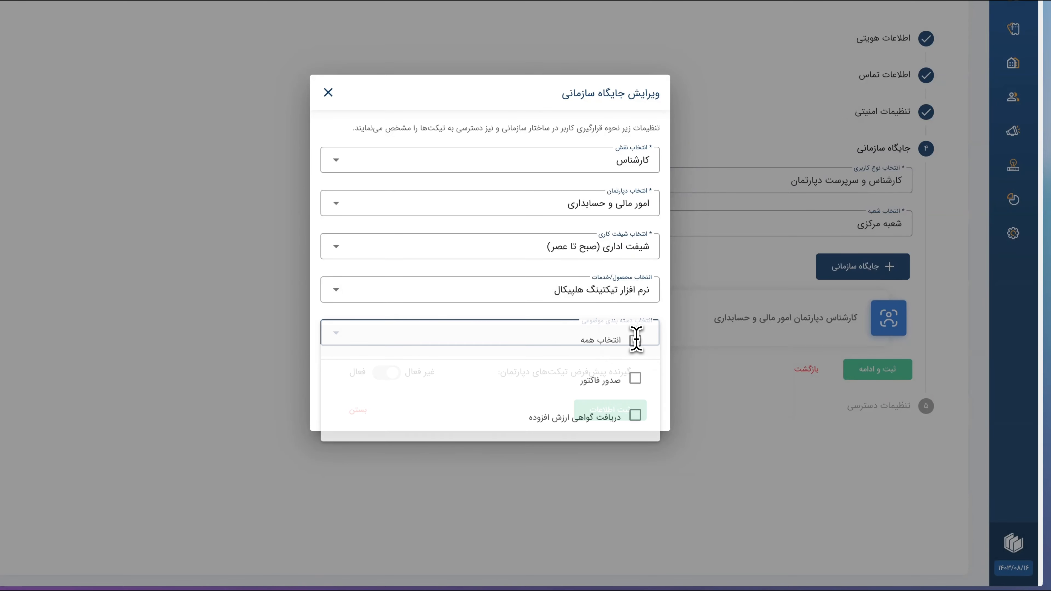
click(639, 386)
click(654, 311)
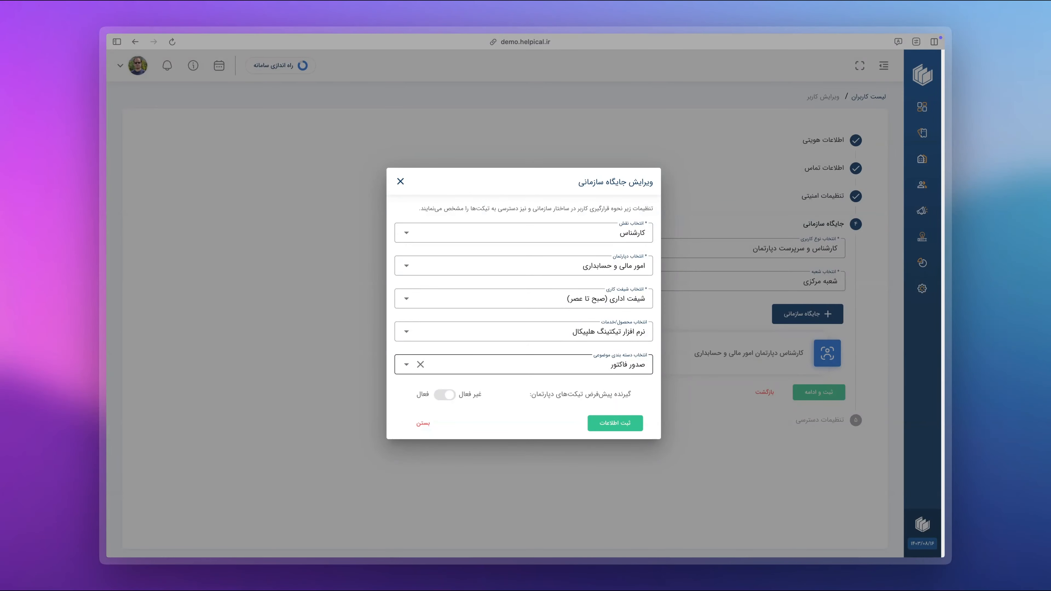
click(619, 426)
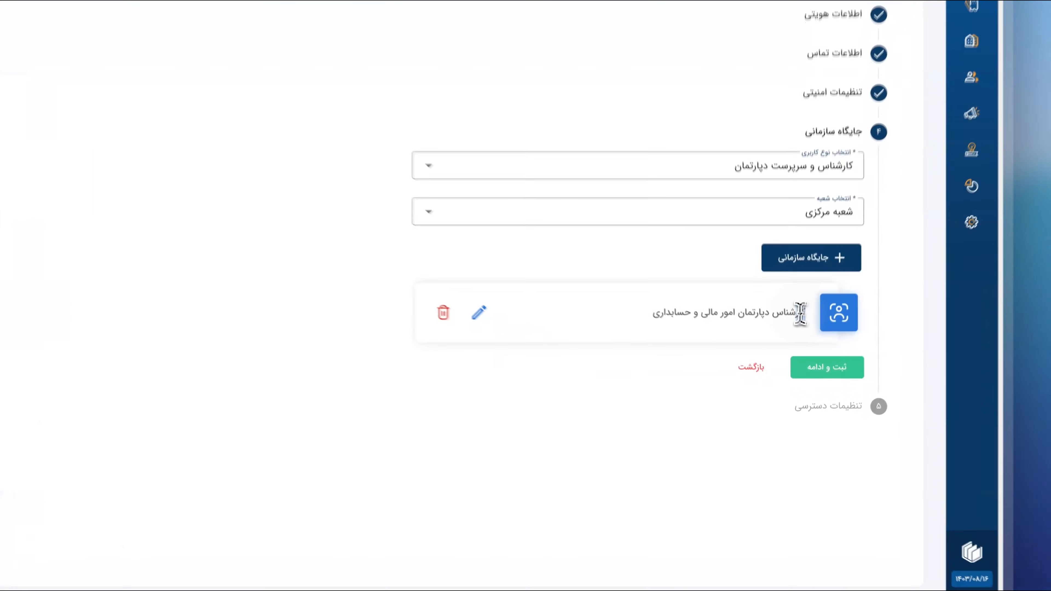
Submit the organizational position section and continue to the access settings (تنظیمات دسترسی)
drag(804, 355, 779, 354)
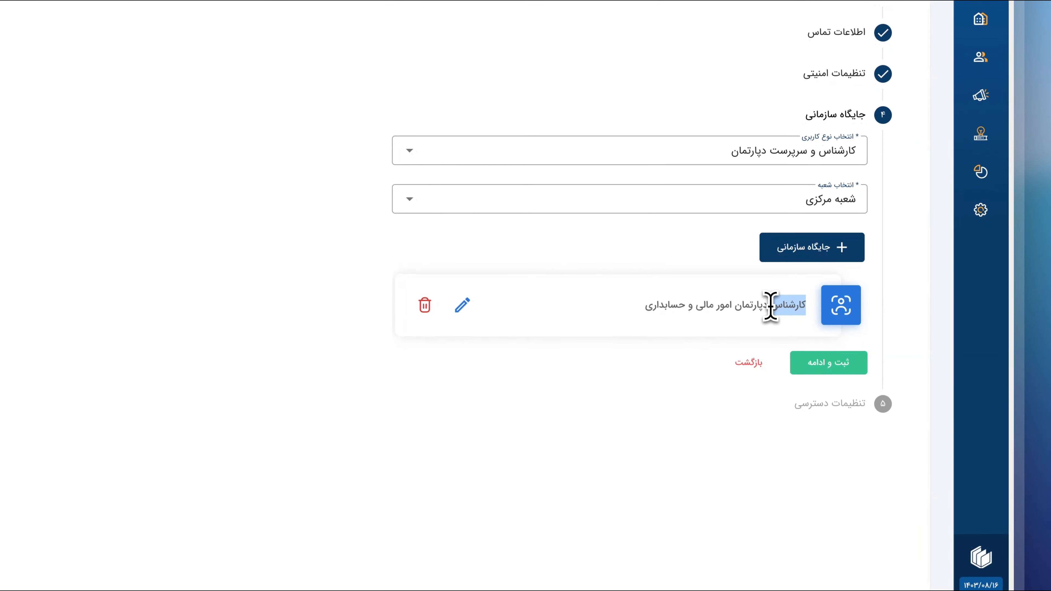
click(772, 306)
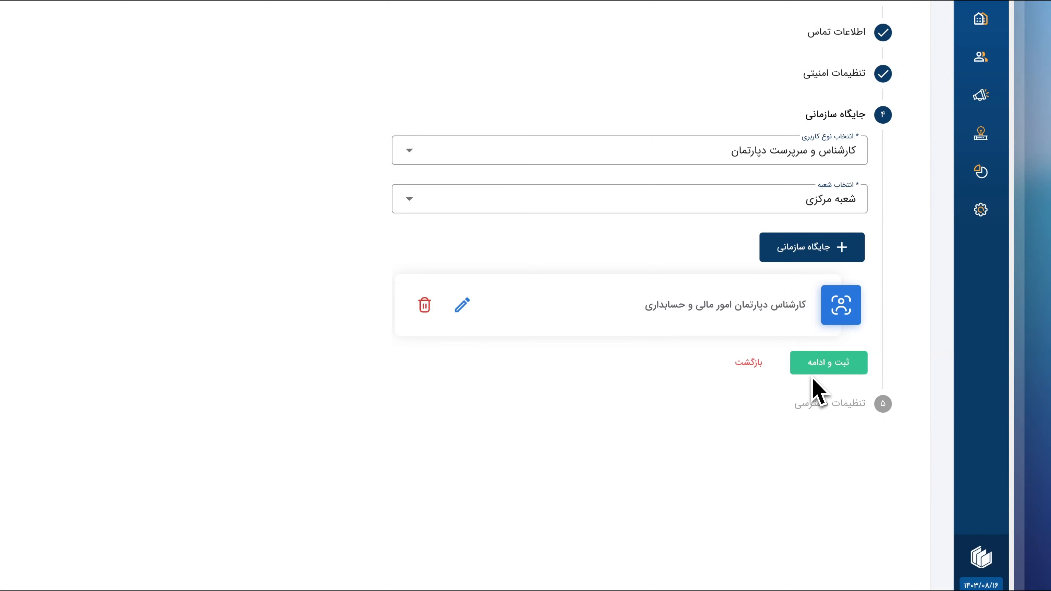
click(815, 362)
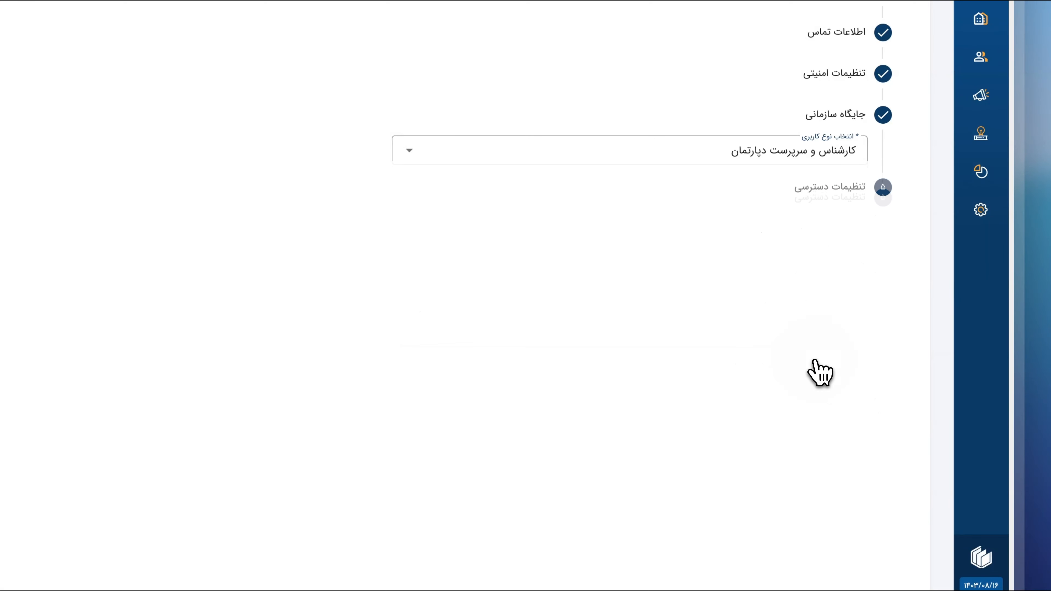